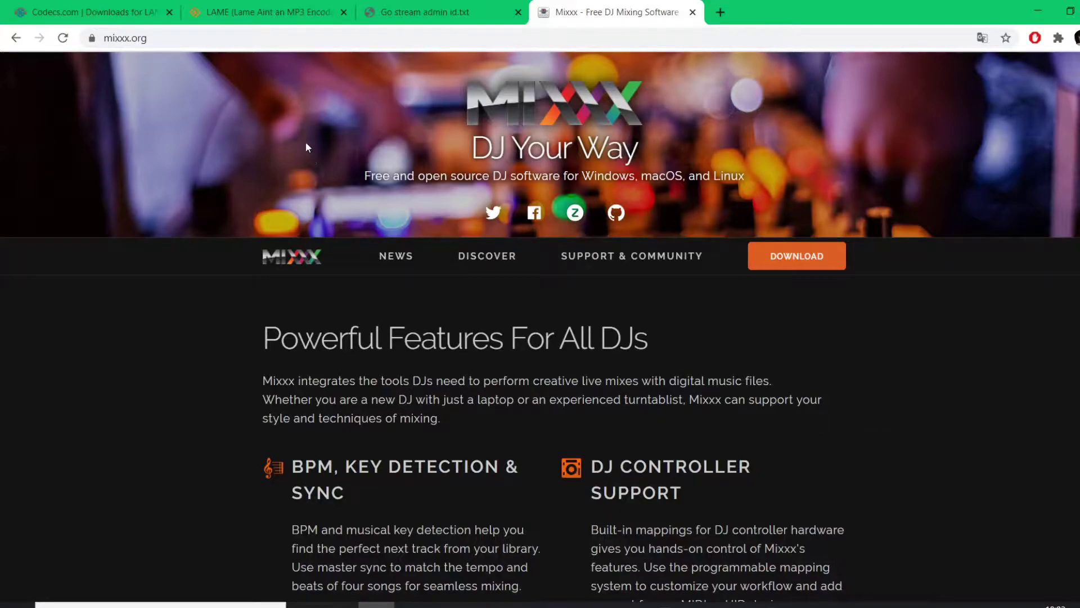
# Step: Browse the Codecs.com, credentials file and mixxx.org tabs, ending on the SourceForge LAME files page
pyautogui.click(263, 7)
pyautogui.click(95, 11)
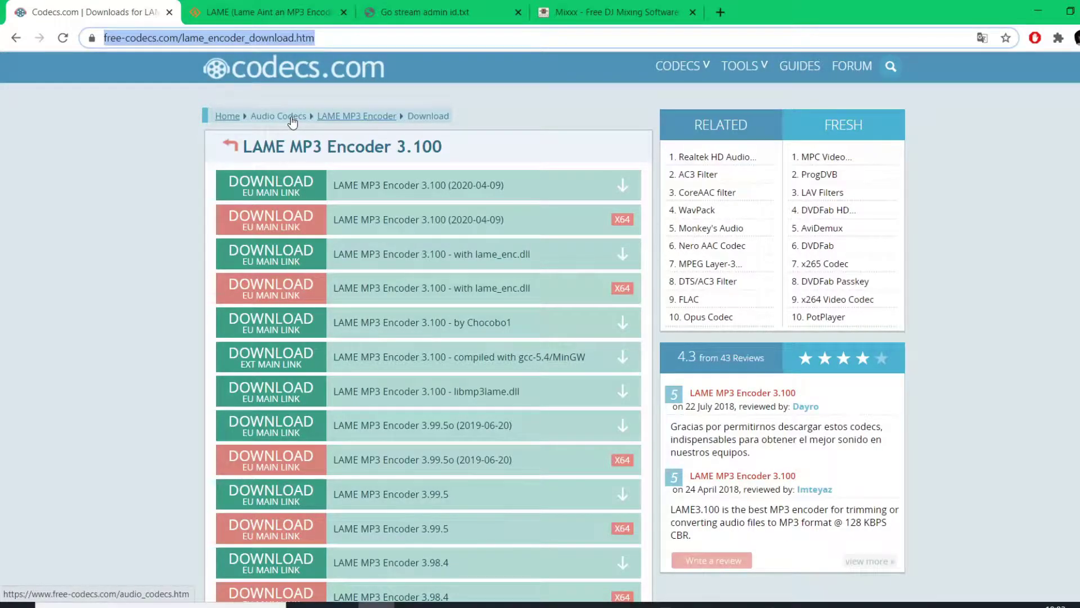
pyautogui.click(259, 7)
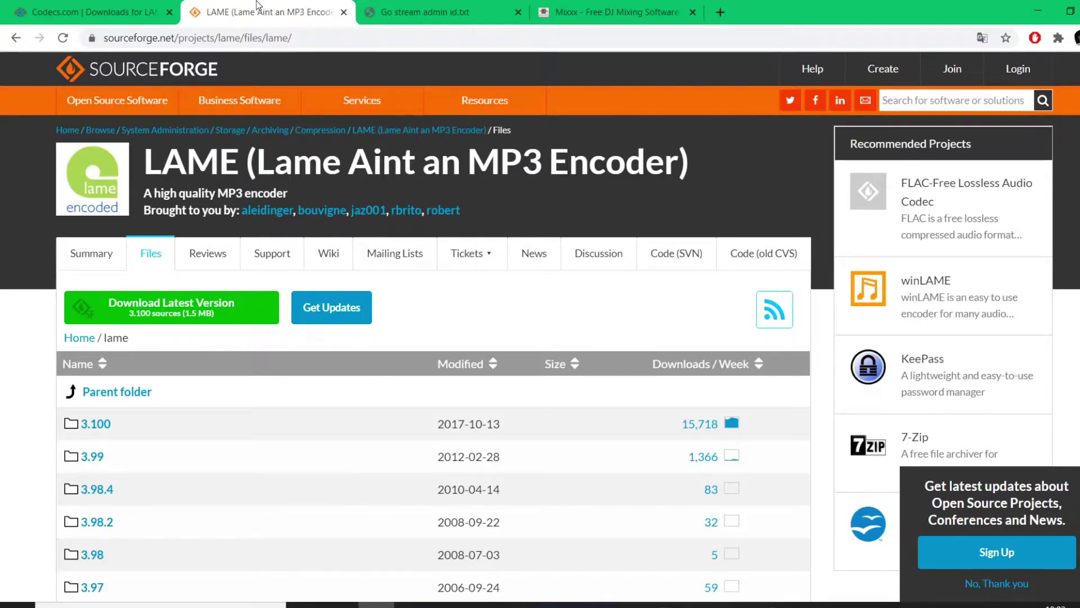
pyautogui.click(428, 10)
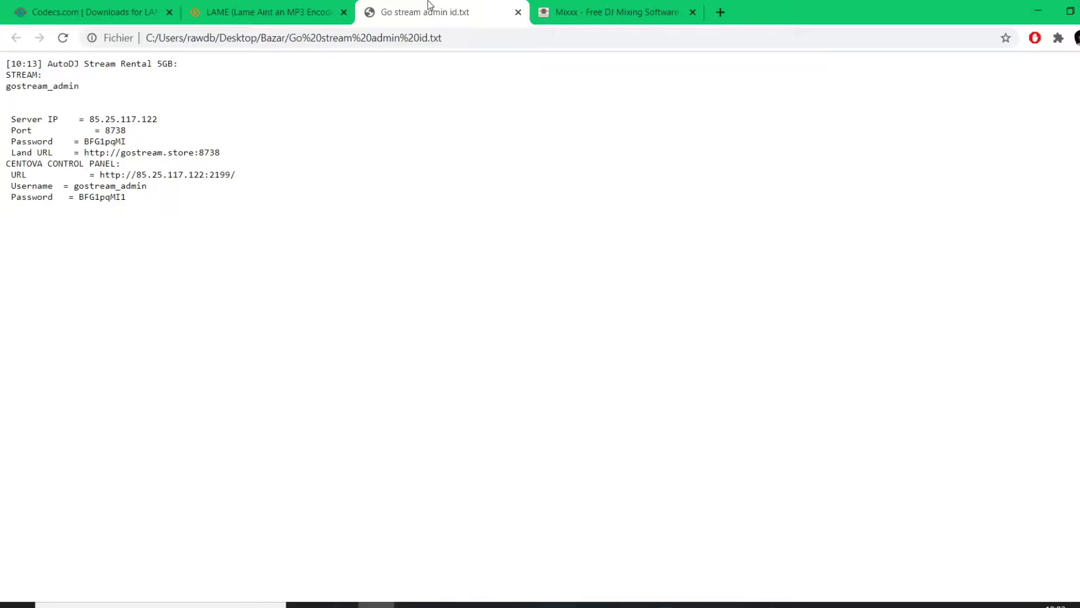
pyautogui.click(602, 5)
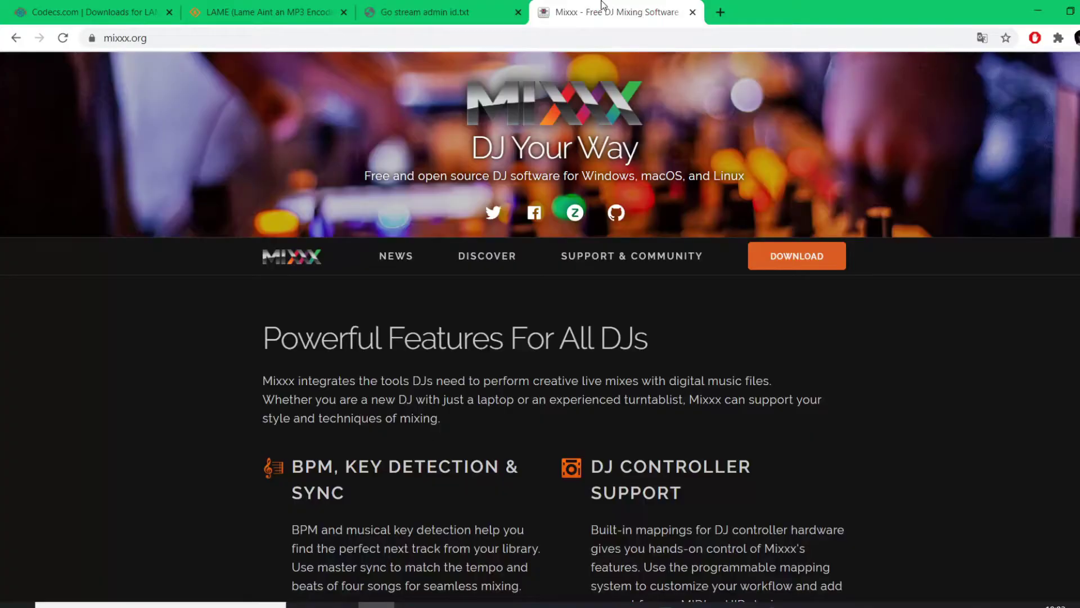
pyautogui.click(268, 6)
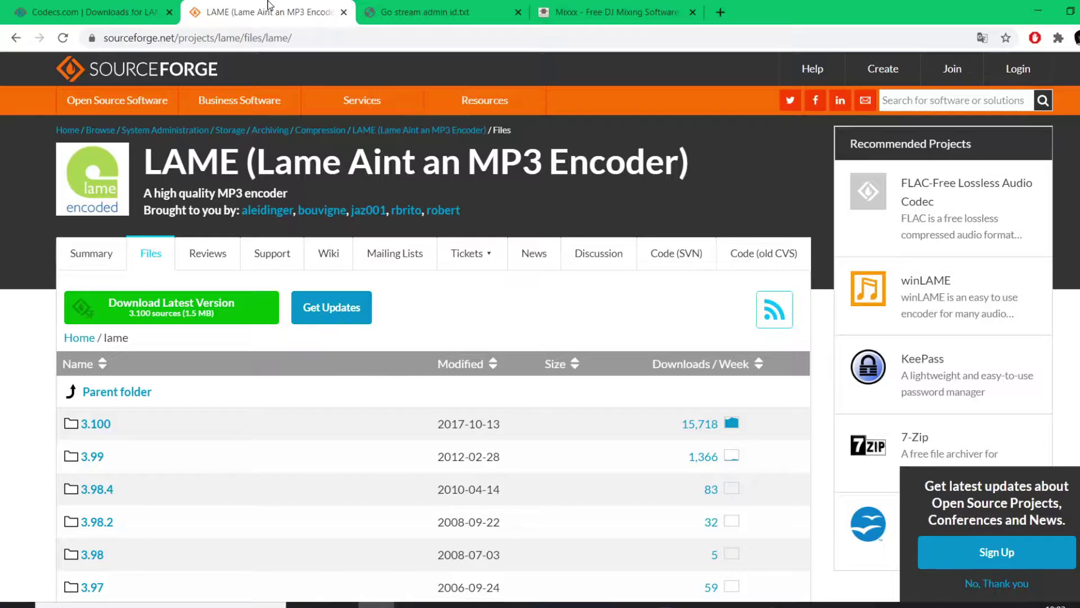
# Step: Open Mixxx Preferences, check Sound Hardware, and settle on the Live Broadcasting settings
pyautogui.click(846, 605)
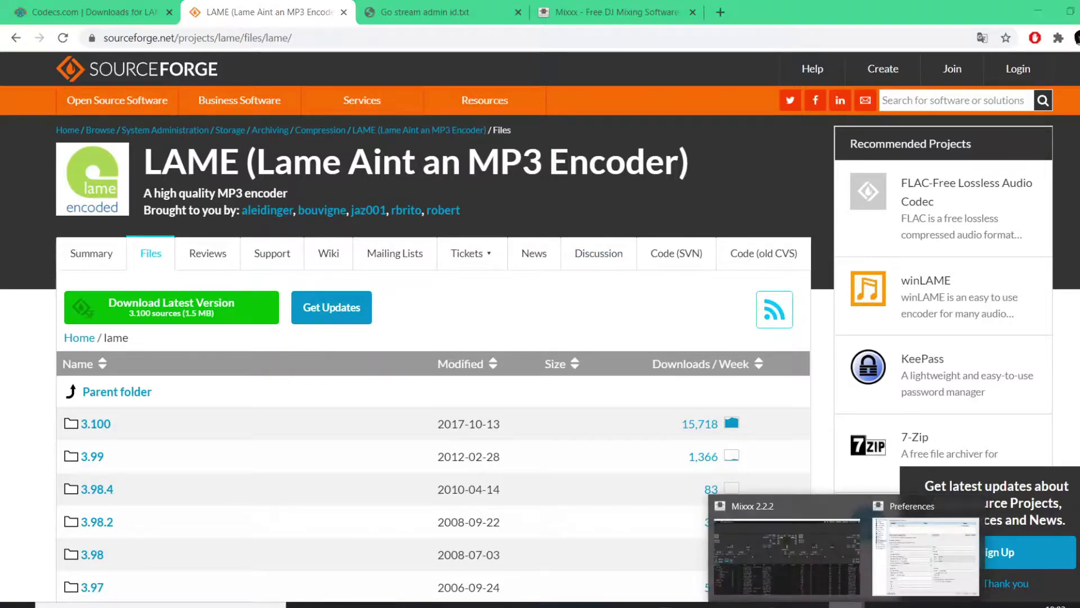
pyautogui.click(773, 562)
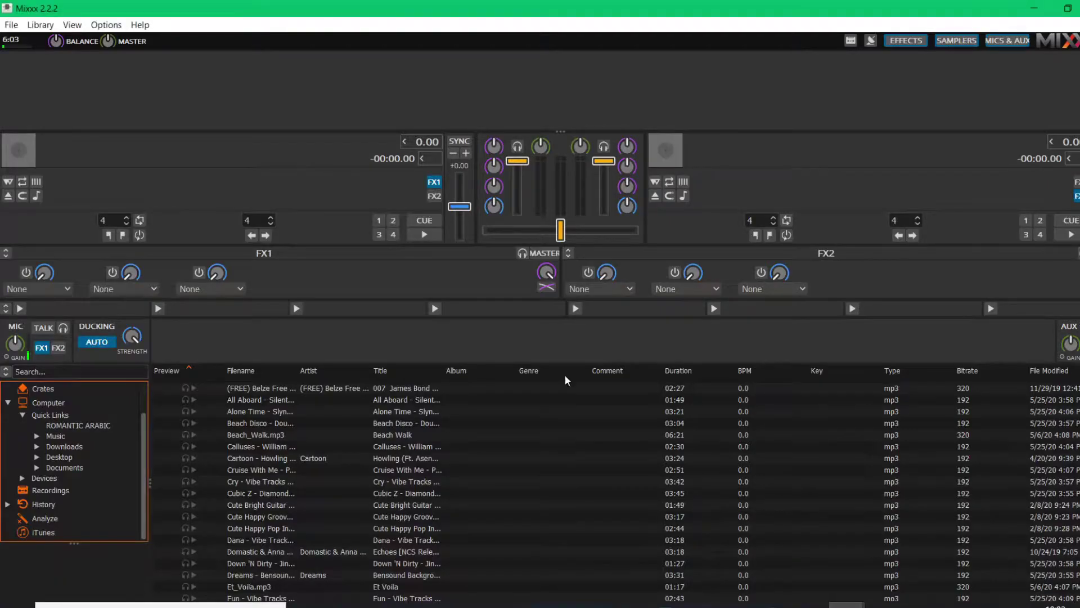
pyautogui.click(105, 26)
pyautogui.click(149, 114)
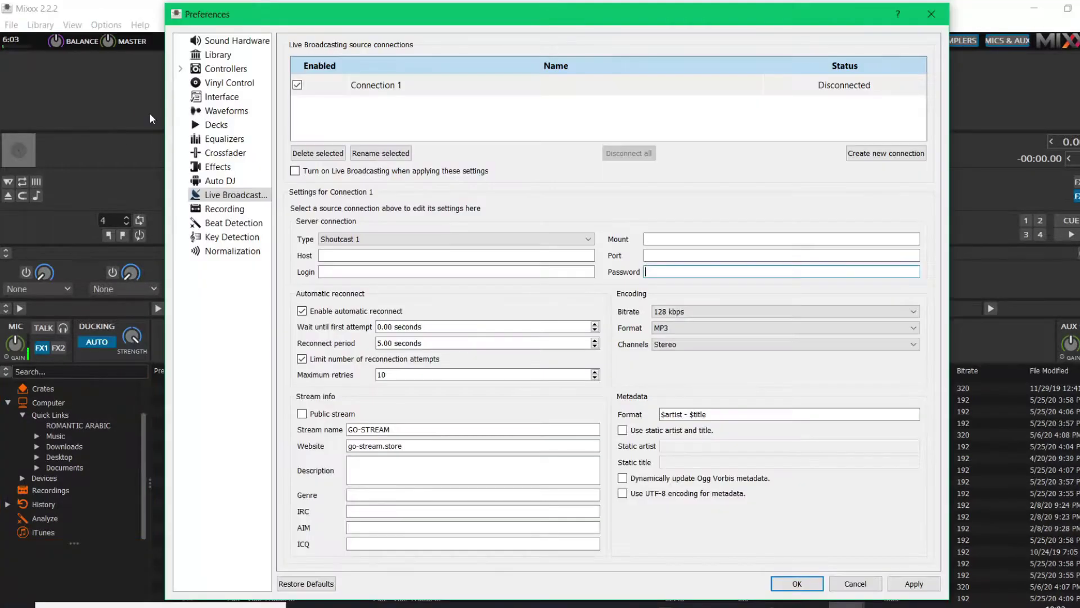
pyautogui.click(235, 198)
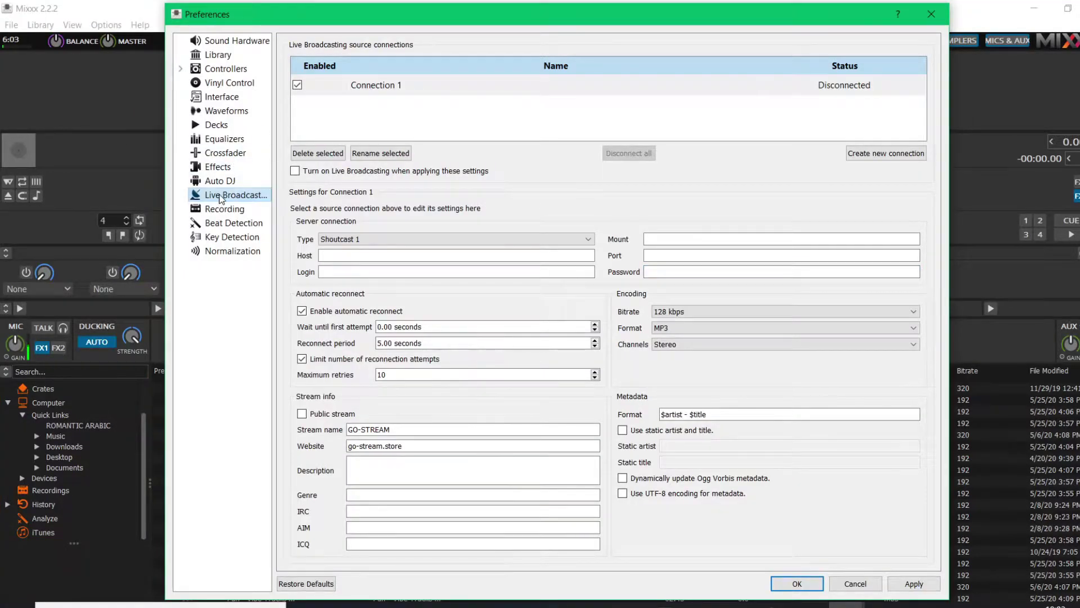
pyautogui.click(218, 44)
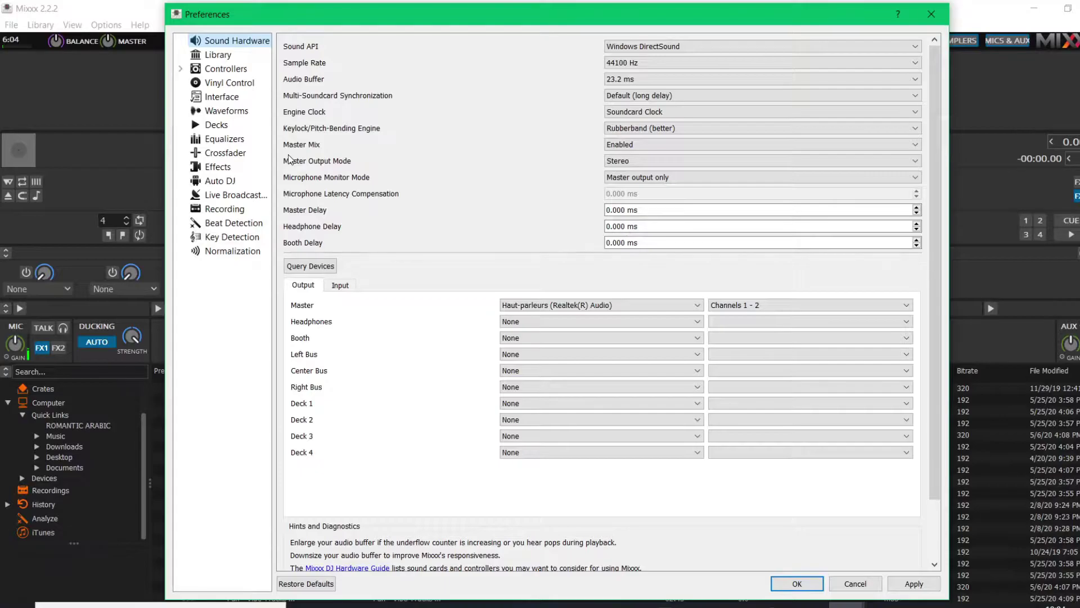
pyautogui.click(222, 197)
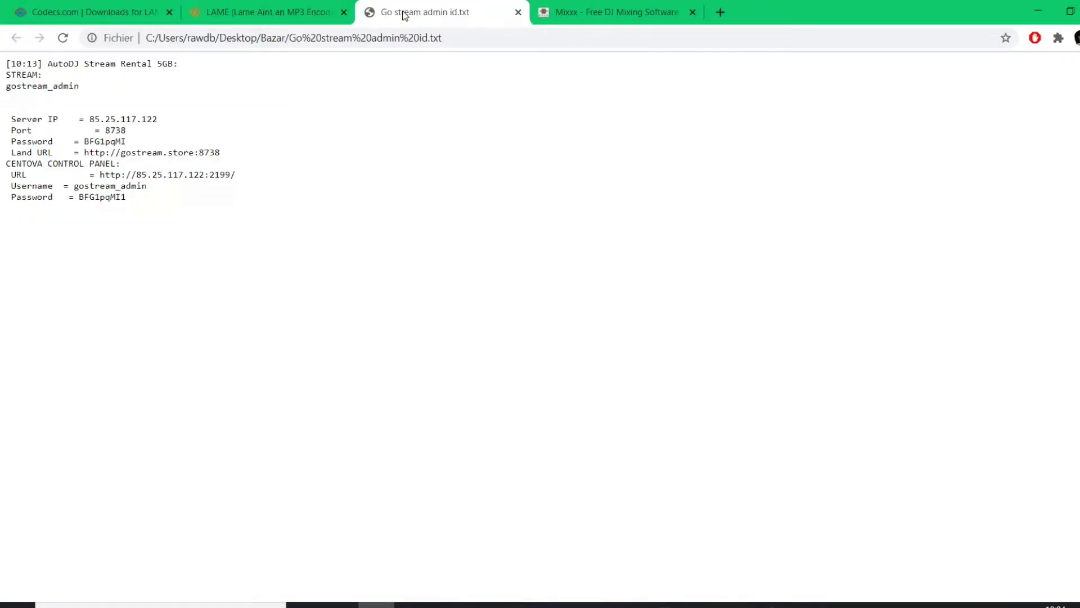
pyautogui.click(403, 14)
pyautogui.moveTo(90, 120); pyautogui.dragTo(165, 124)
pyautogui.hotkey('ctrl', 'c')
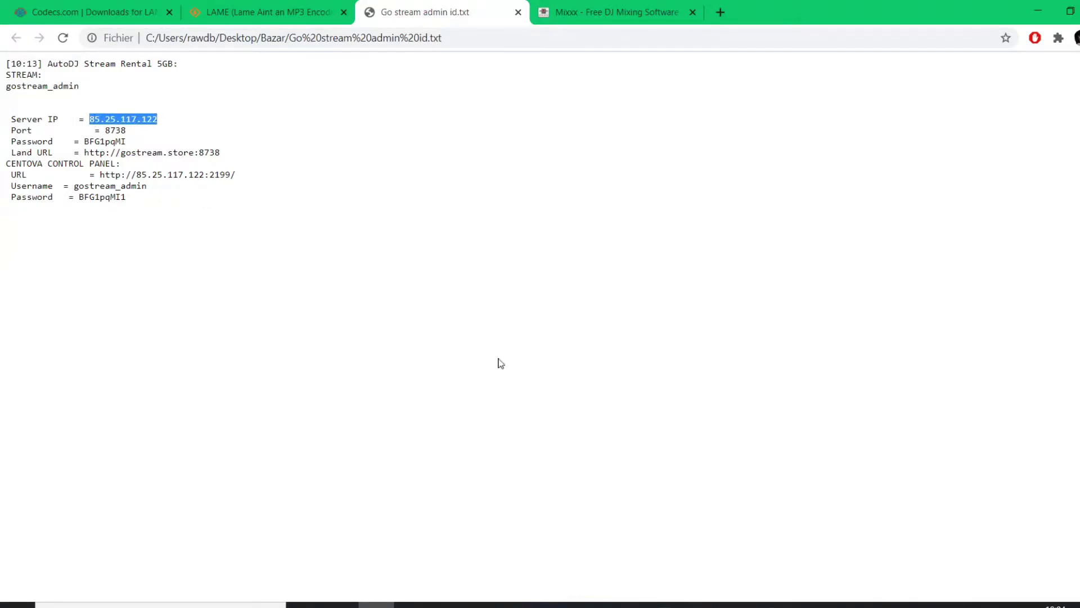
pyautogui.click(833, 598)
pyautogui.click(894, 591)
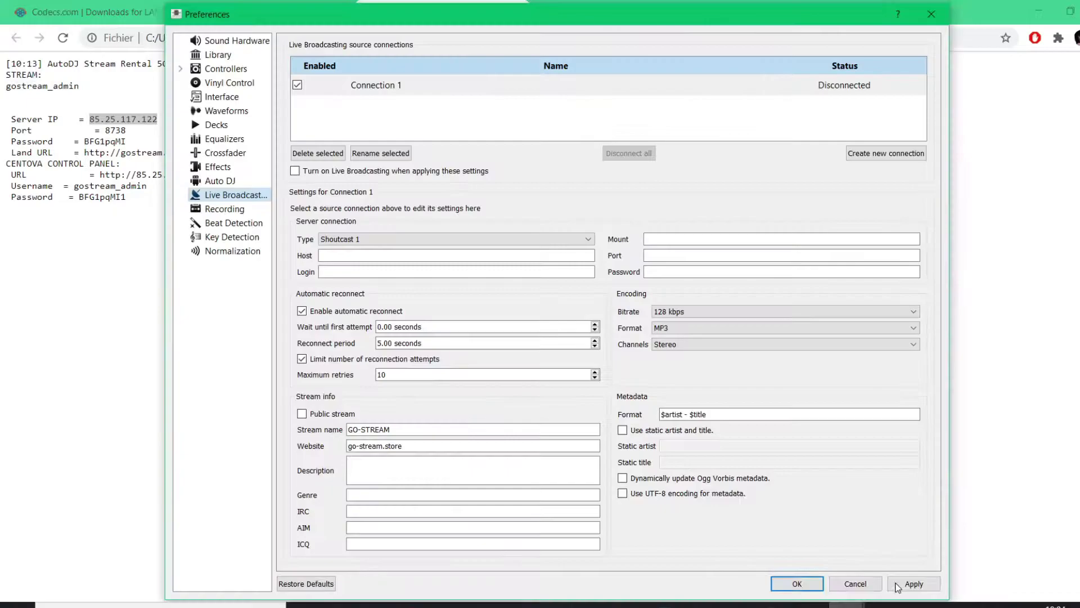
pyautogui.click(320, 255)
pyautogui.hotkey('ctrl', 'v')
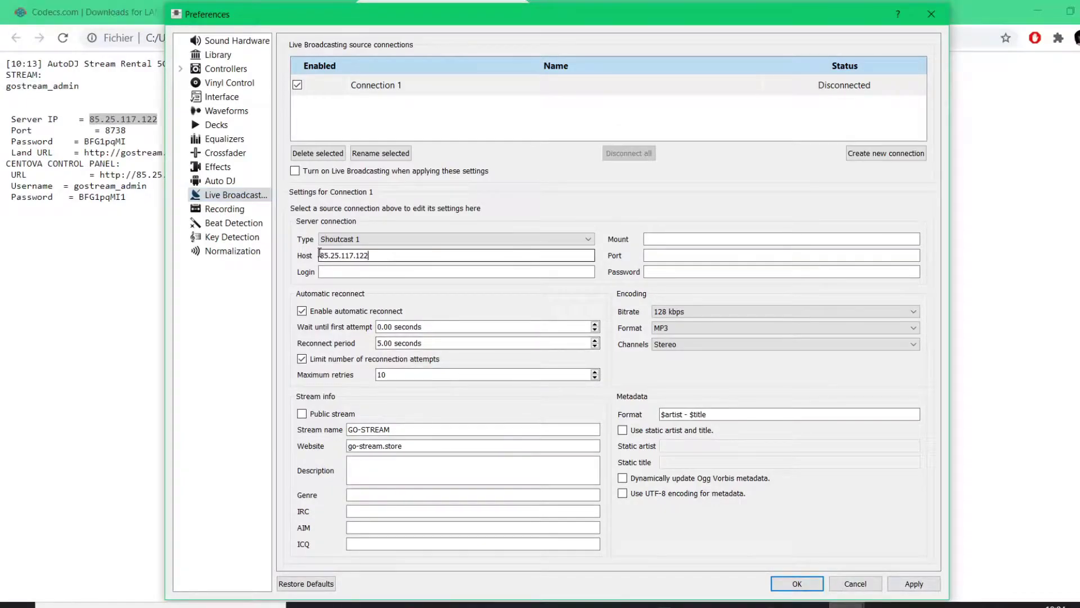
pyautogui.click(343, 272)
pyautogui.hotkey('ctrl', 'v')
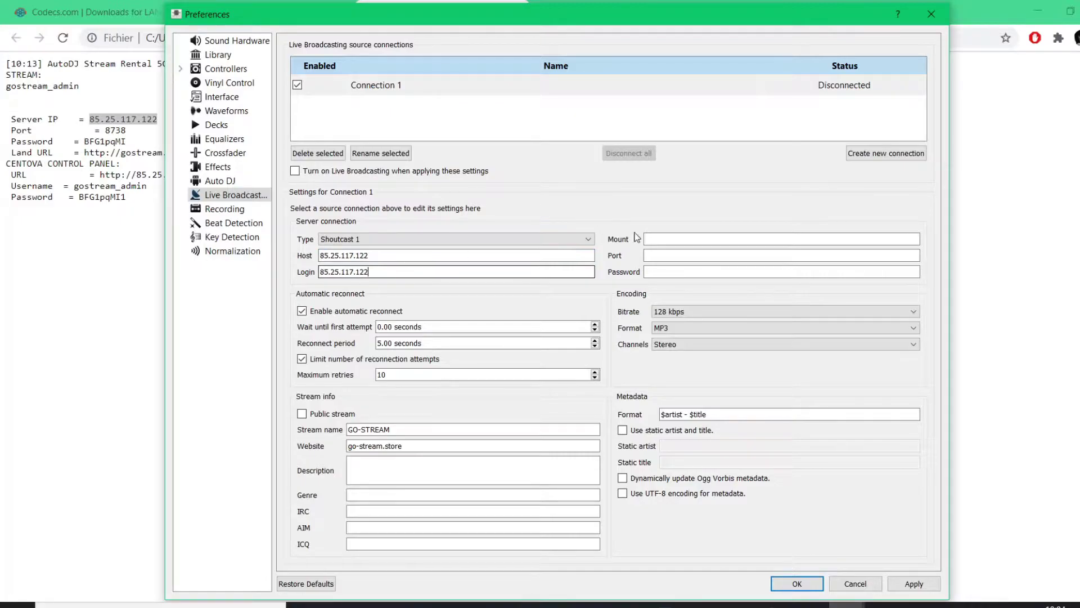
pyautogui.click(678, 235)
pyautogui.hotkey('ctrl', 'v')
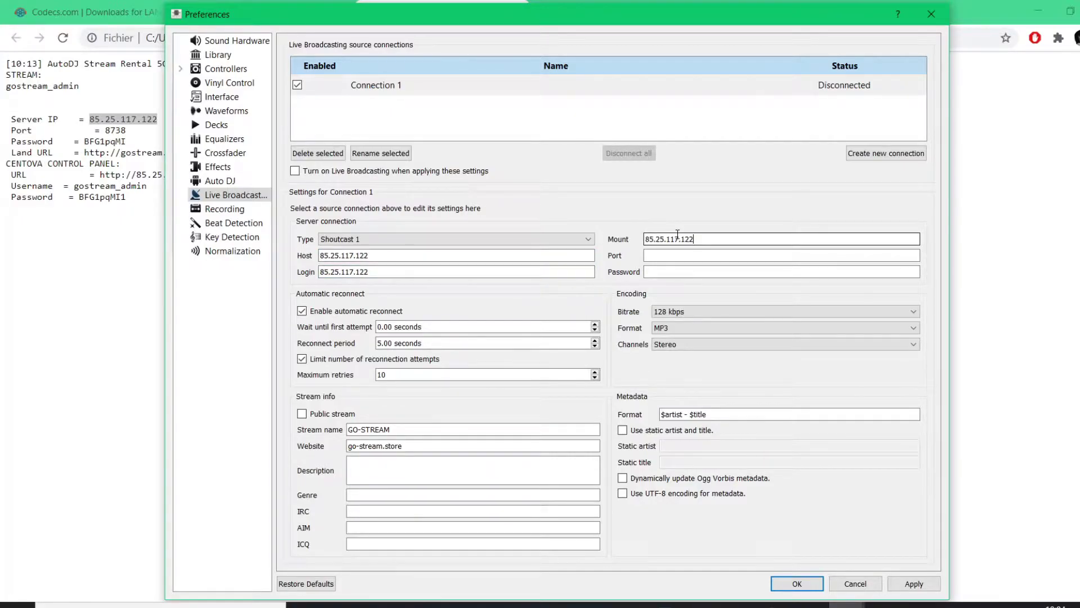
# Step: Copy port 8738 into the Port field, then select the server password in the file
pyautogui.click(376, 604)
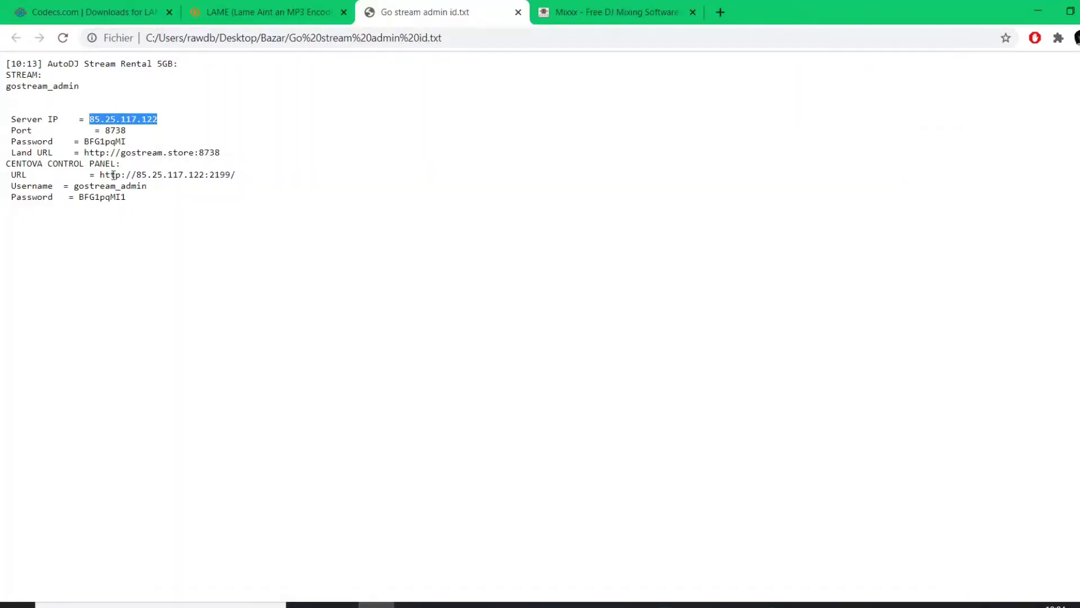
pyautogui.moveTo(106, 130); pyautogui.dragTo(129, 131)
pyautogui.hotkey('ctrl', 'c')
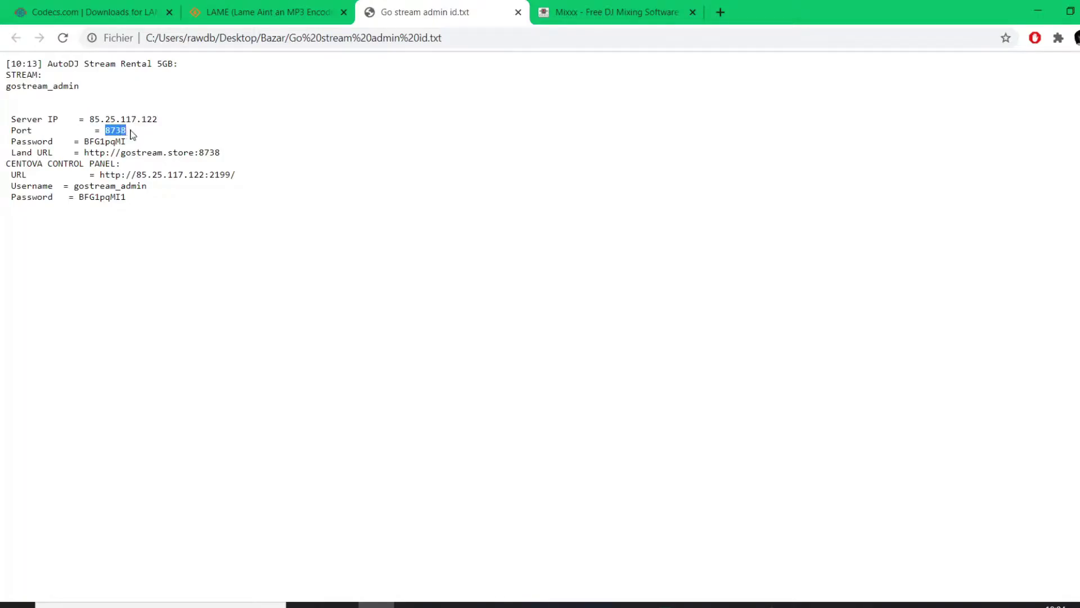
pyautogui.moveTo(845, 604)
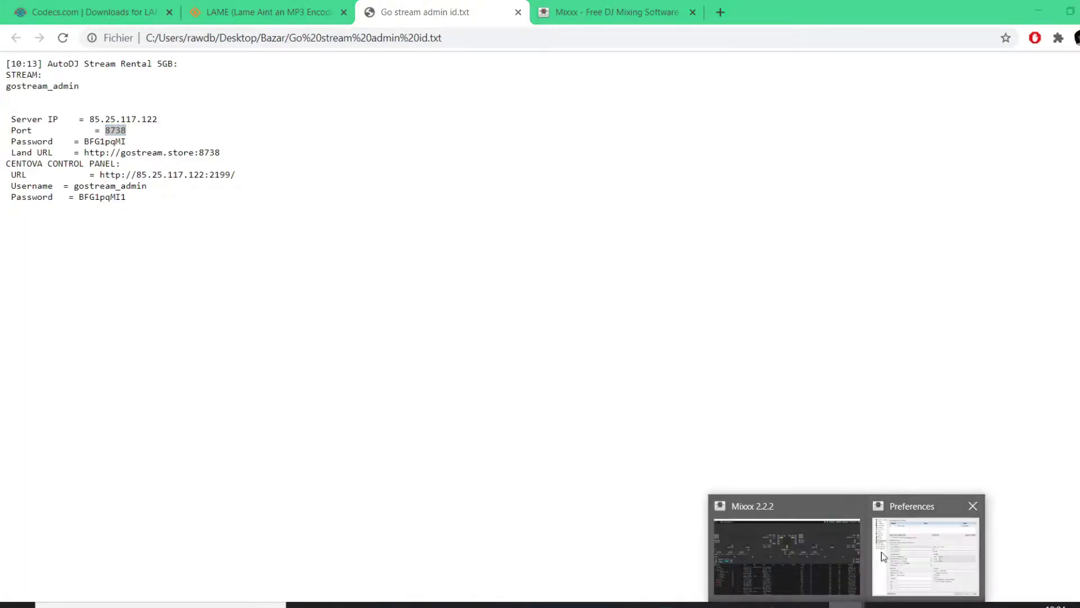
pyautogui.click(887, 552)
pyautogui.click(660, 257)
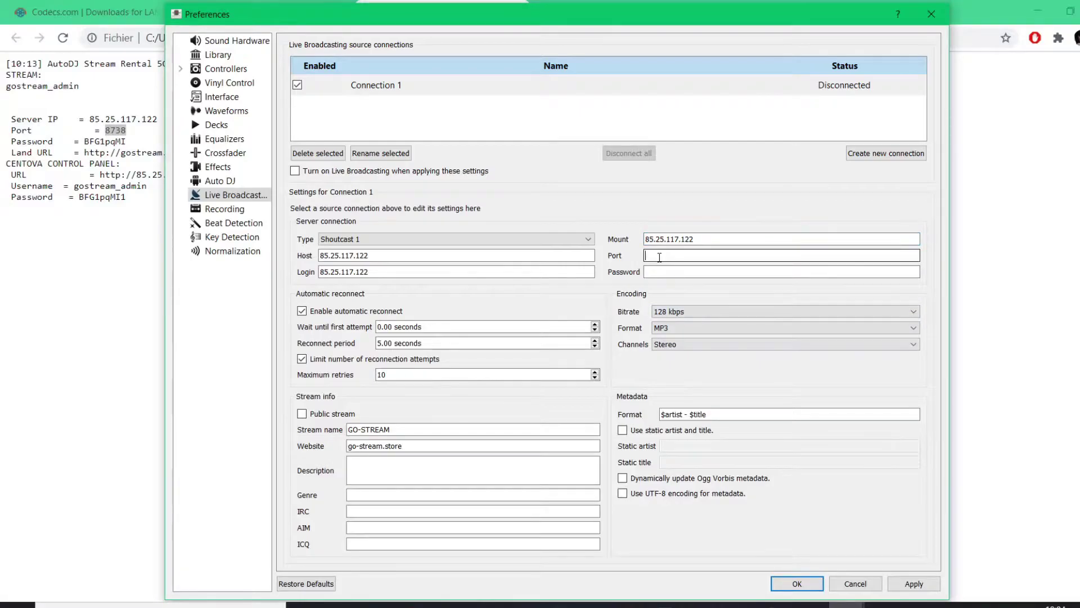
pyautogui.hotkey('ctrl', 'v')
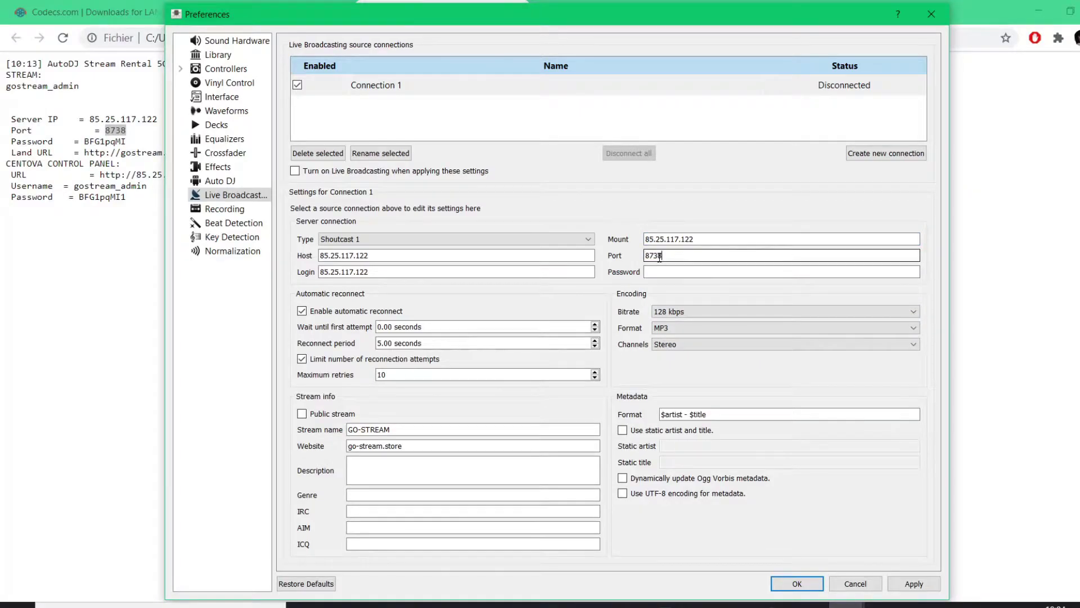
pyautogui.click(87, 143)
pyautogui.moveTo(85, 142); pyautogui.dragTo(132, 144)
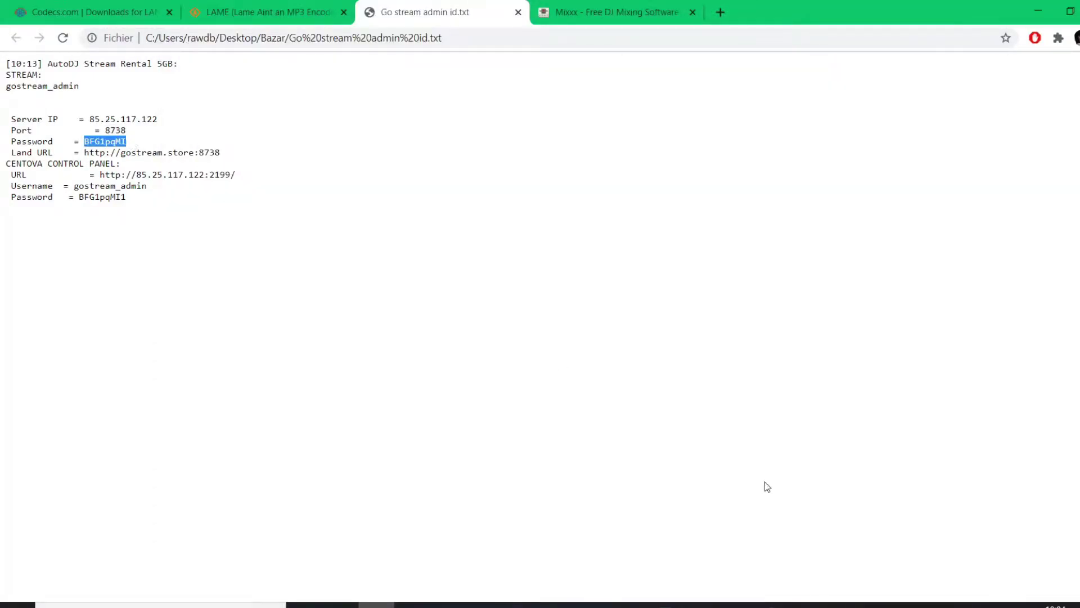
# Step: Paste the server password into Connection 1's Password field
pyautogui.click(846, 604)
pyautogui.click(887, 550)
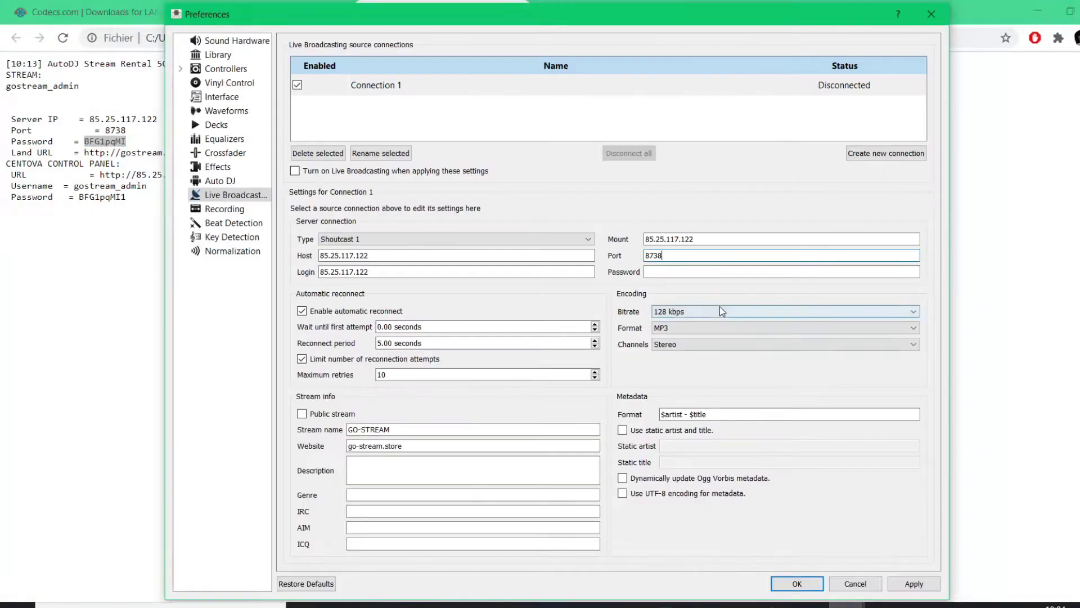
pyautogui.click(658, 272)
pyautogui.hotkey('ctrl', 'v')
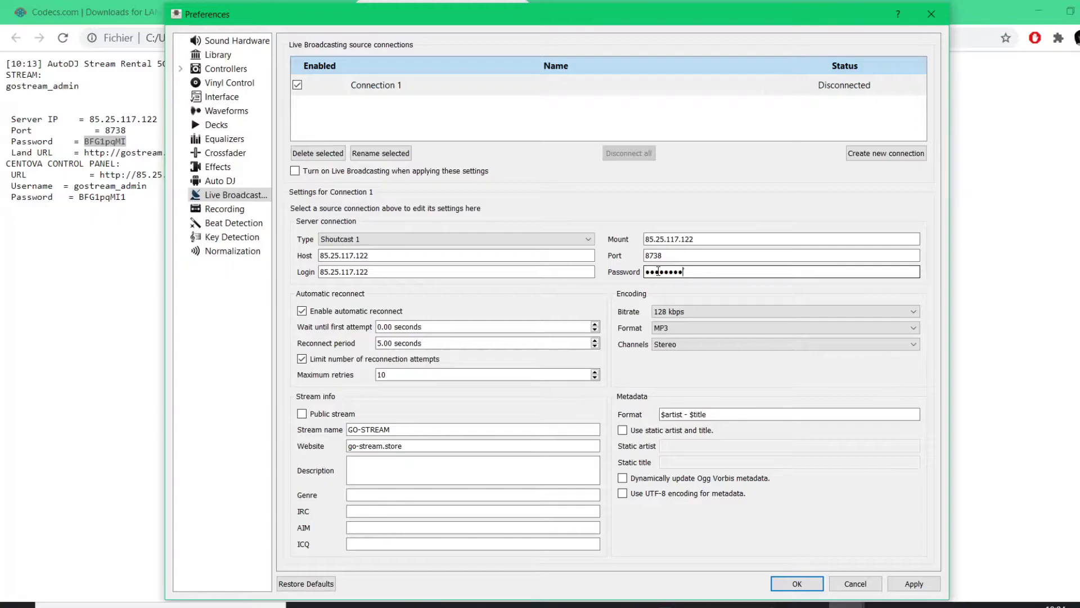
# Step: Keep the 128 kbps bitrate, review website and metadata fields, then apply and save
pyautogui.click(677, 313)
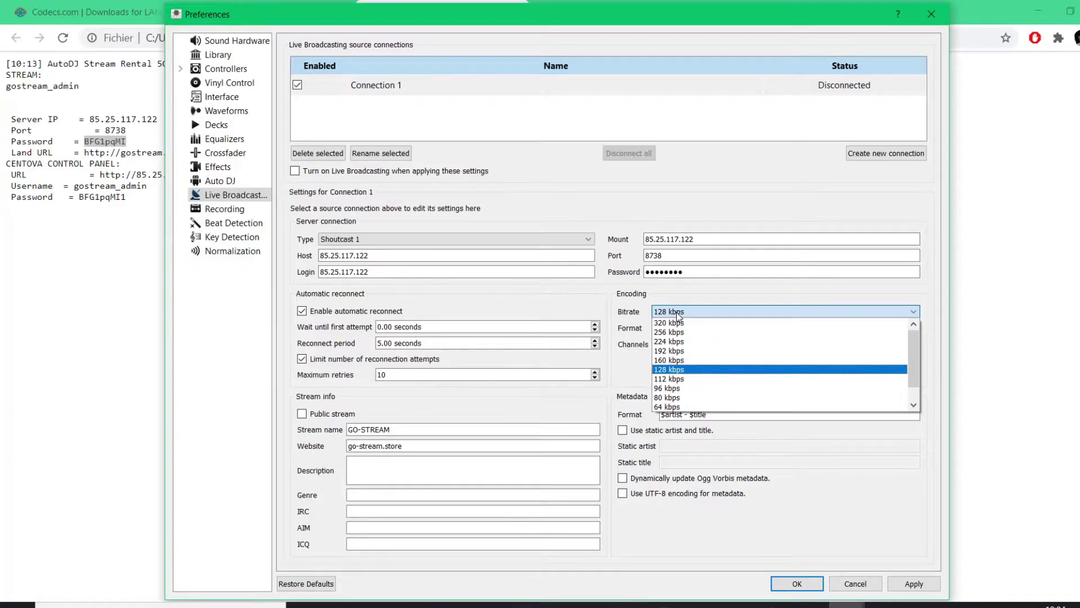
pyautogui.click(679, 370)
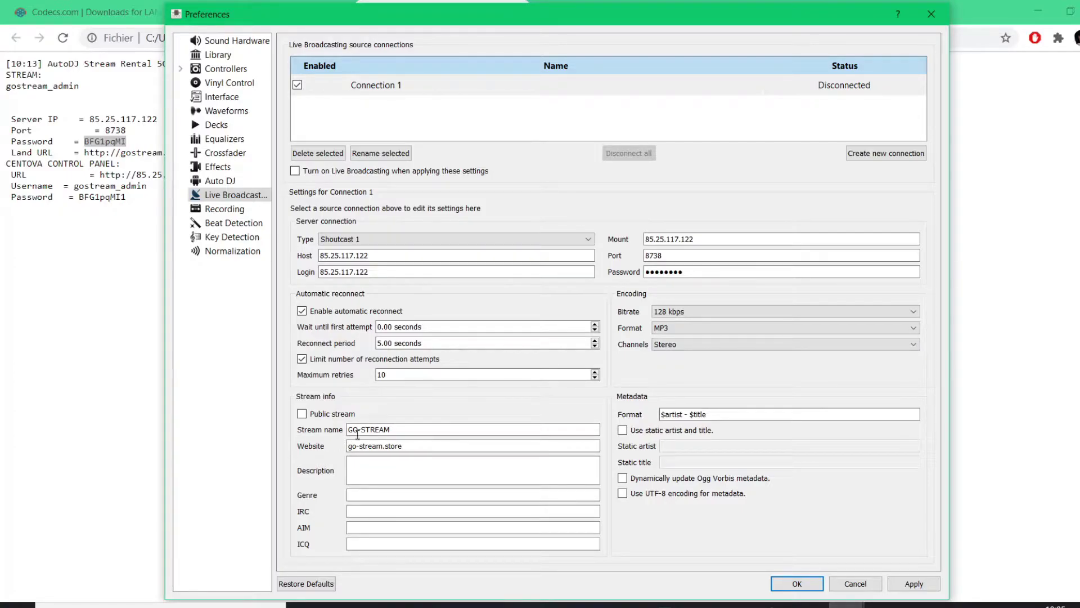
pyautogui.click(393, 447)
pyautogui.click(722, 414)
pyautogui.click(911, 585)
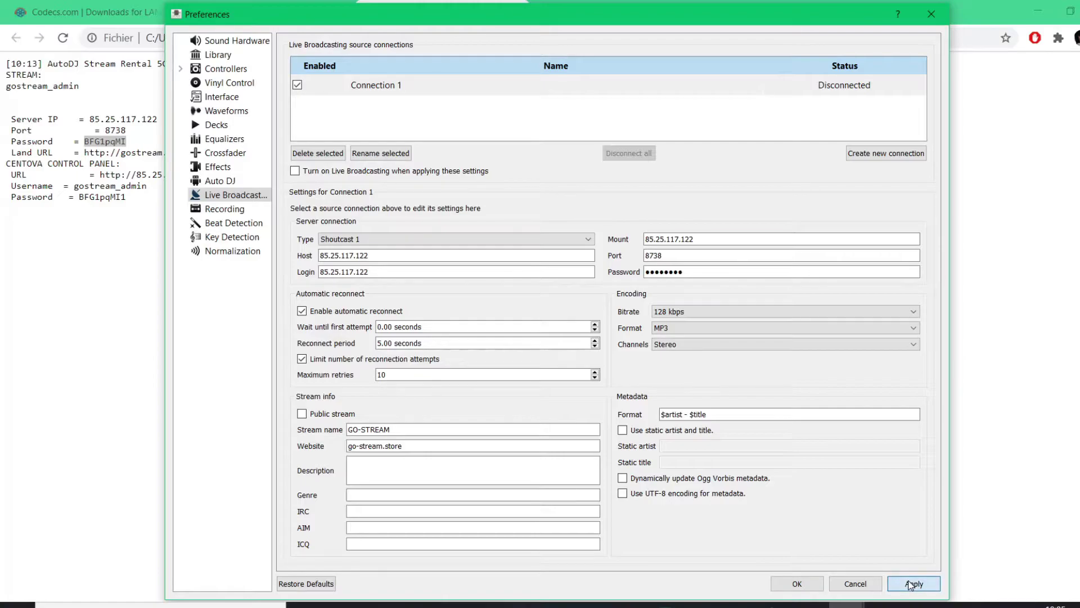
pyautogui.click(797, 584)
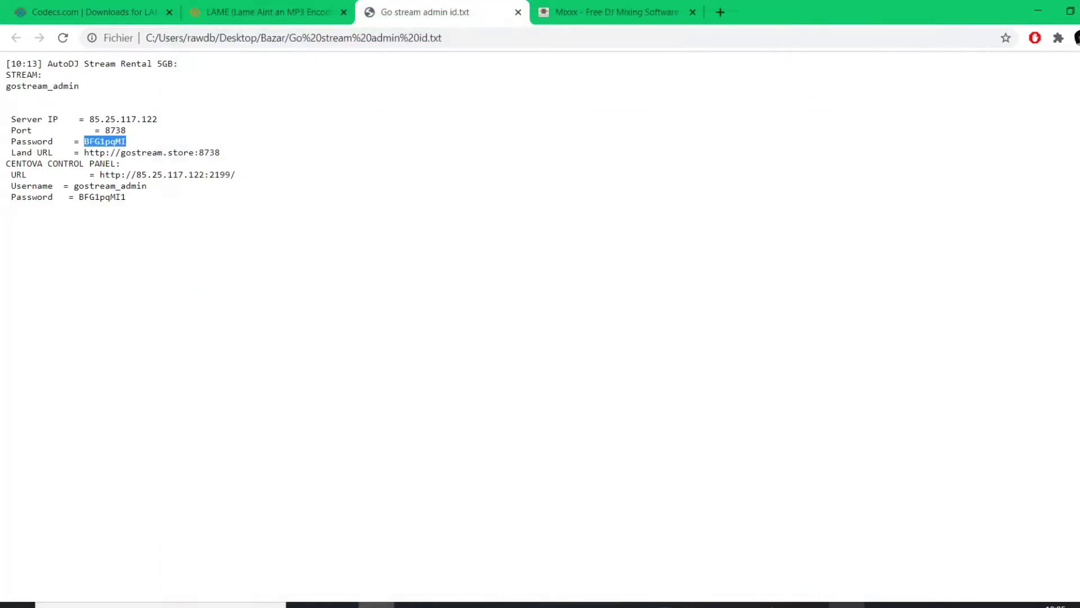
# Step: Turn on live broadcasting and confirm in Preferences that Connection 1 is connected
pyautogui.click(847, 605)
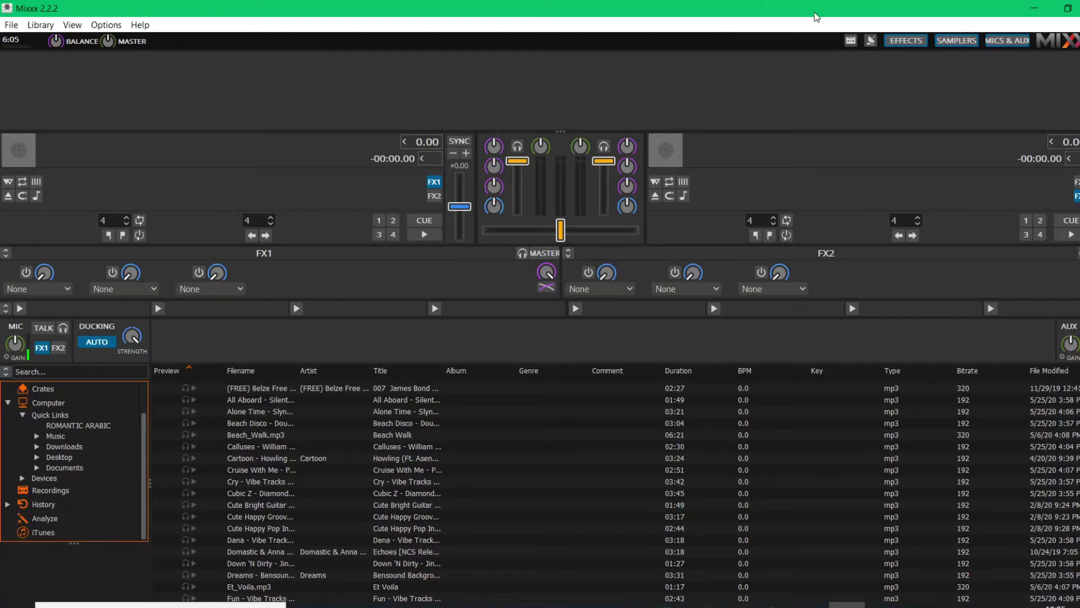
pyautogui.click(870, 41)
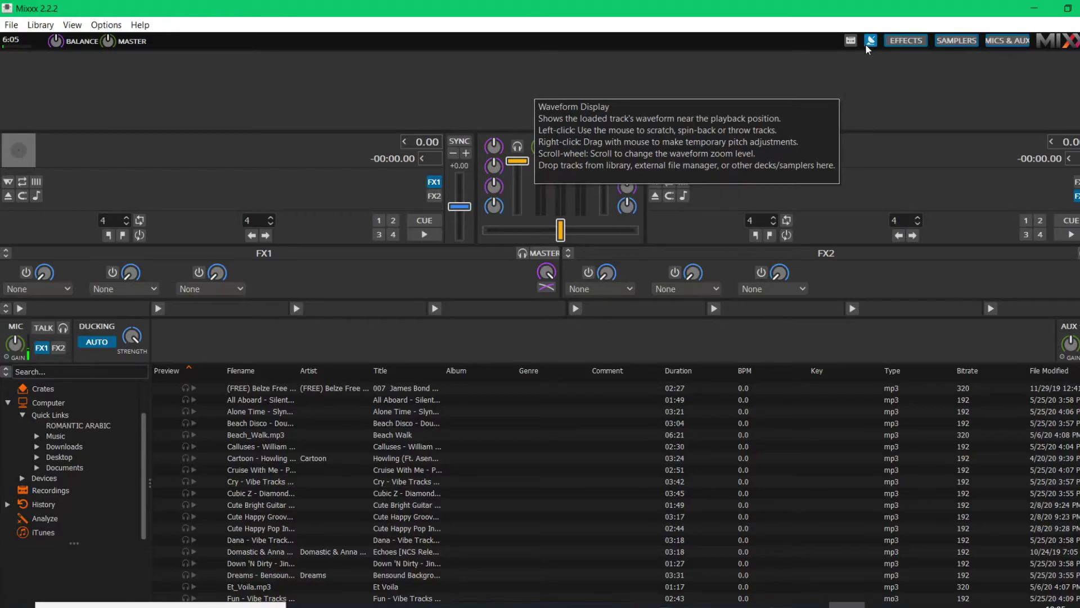
pyautogui.click(106, 25)
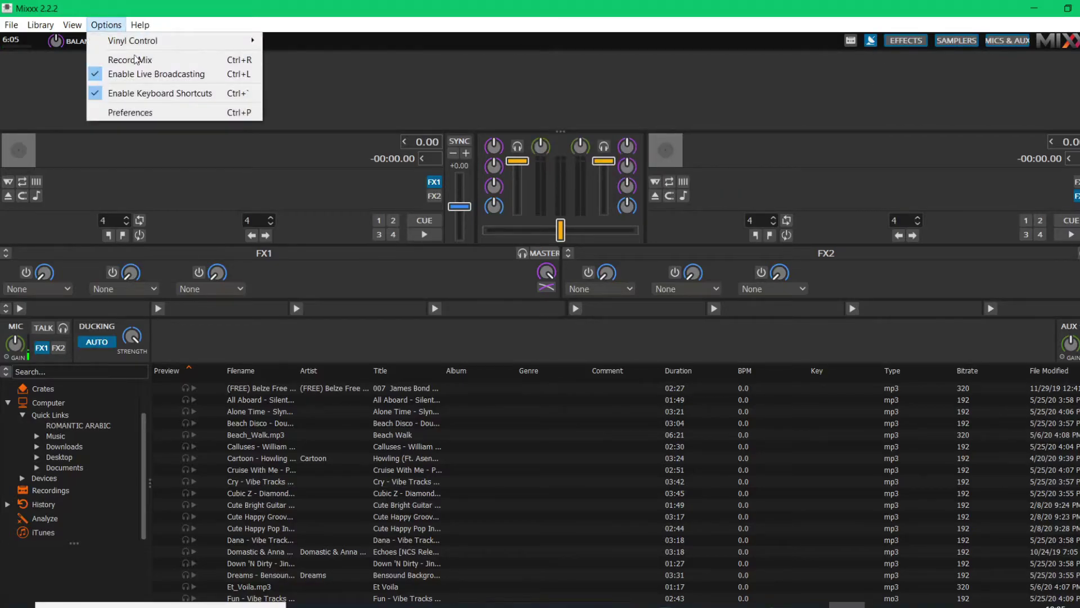
pyautogui.click(177, 112)
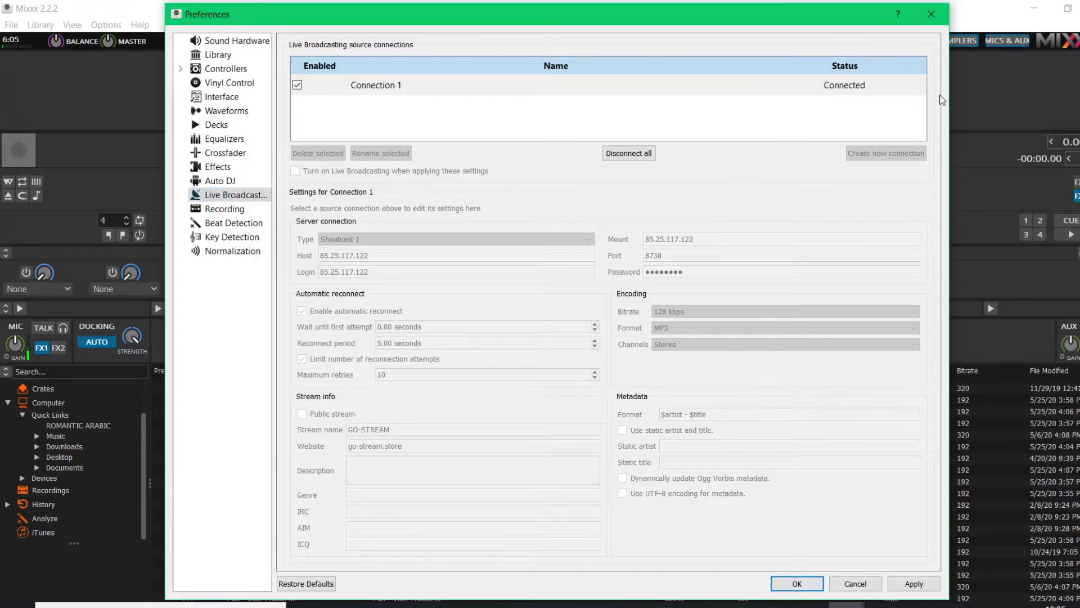
pyautogui.press('Escape')
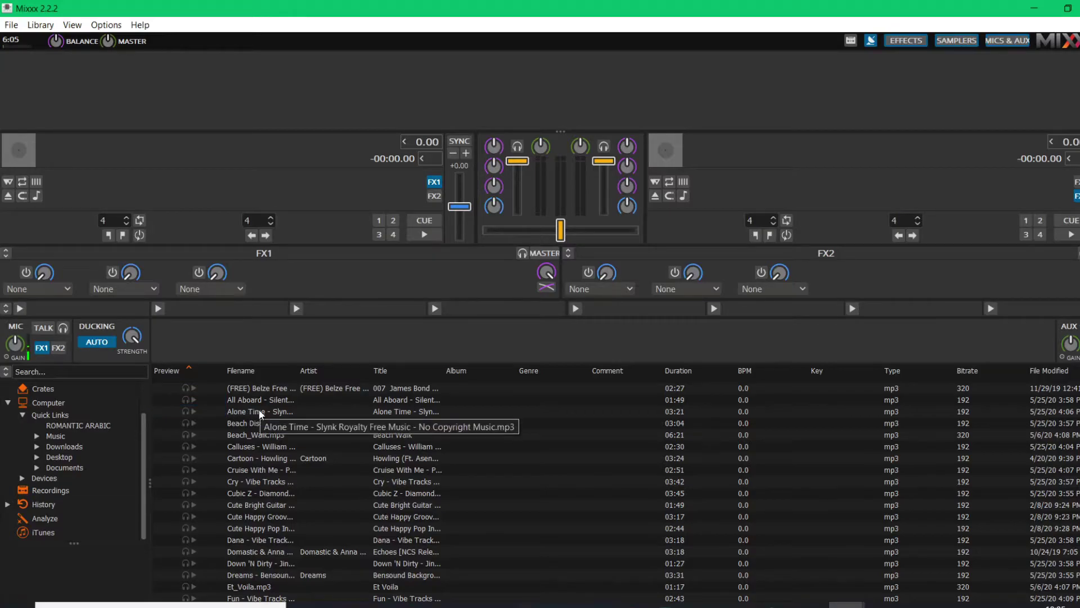
# Step: Load 'Alone Time' onto deck 1, play it, and mute Mixxx in the Volume Mixer
pyautogui.moveTo(260, 414); pyautogui.dragTo(248, 177)
pyautogui.click(417, 232)
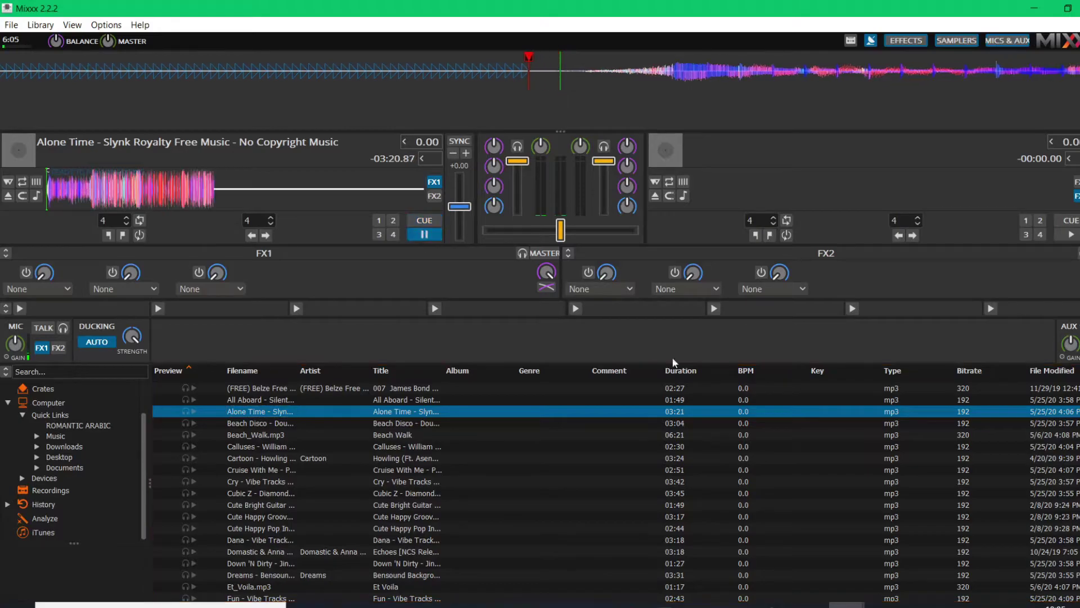
pyautogui.rightClick(1018, 606)
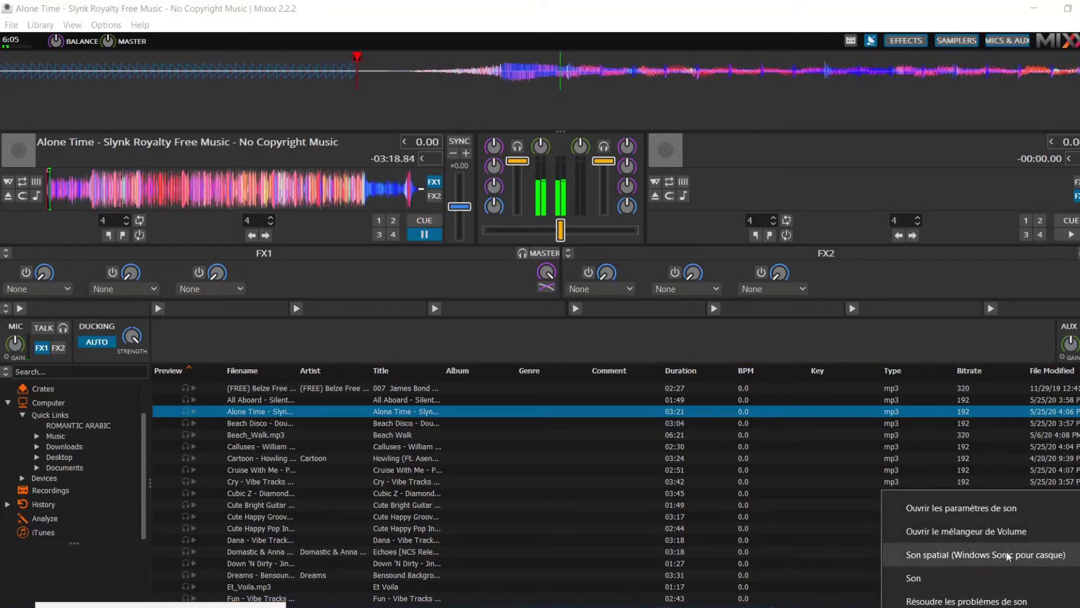
pyautogui.click(980, 534)
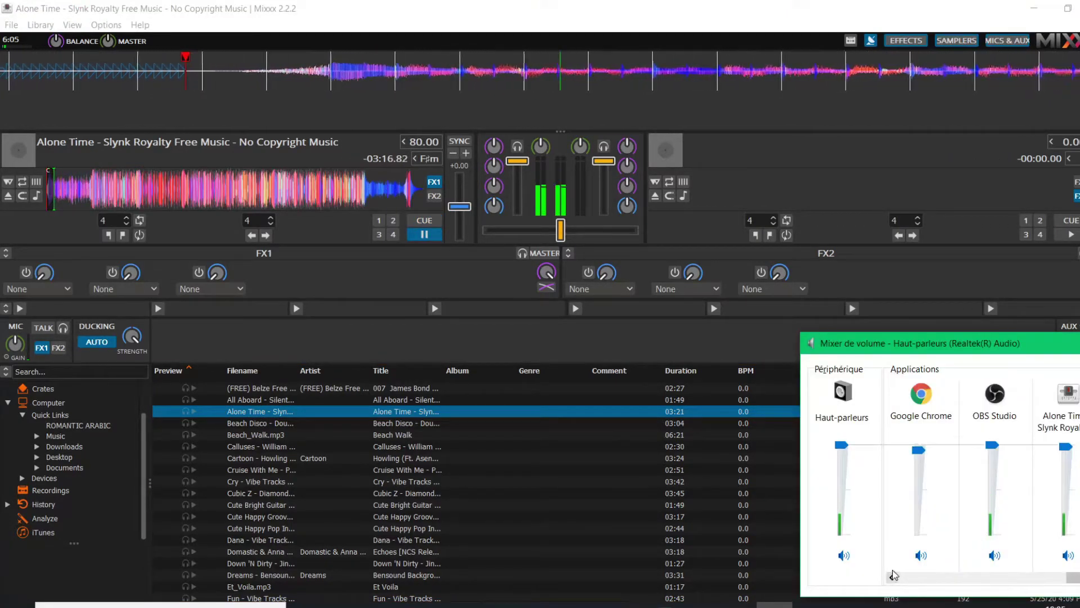
pyautogui.click(1069, 555)
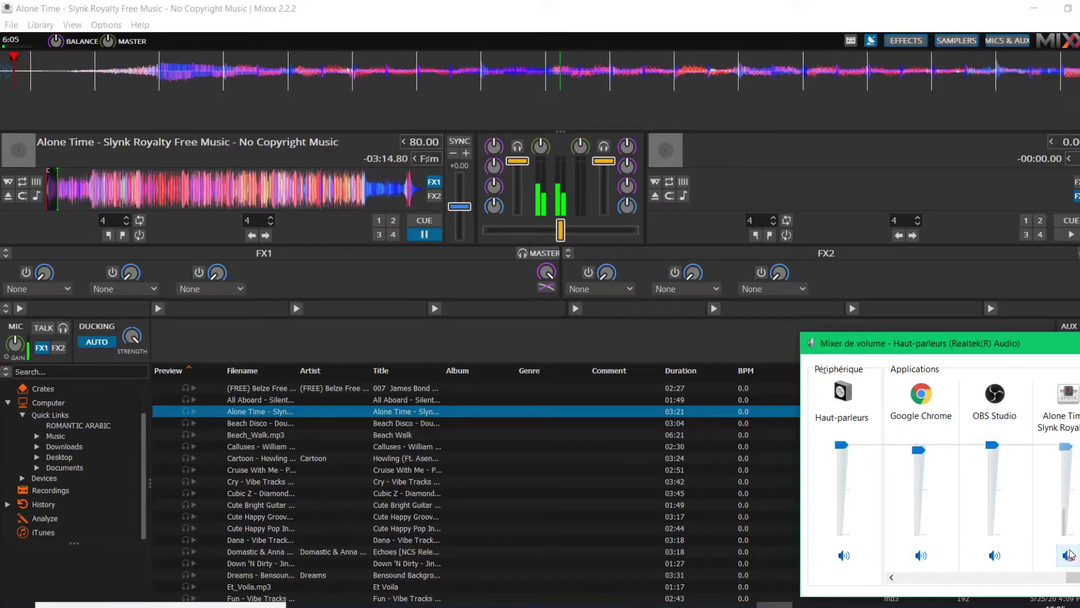
# Step: Open the gostream.store:8738 Land URL in a new tab, then play and pause the GO-STREAM stream
pyautogui.hotkey('alt', 'Tab')
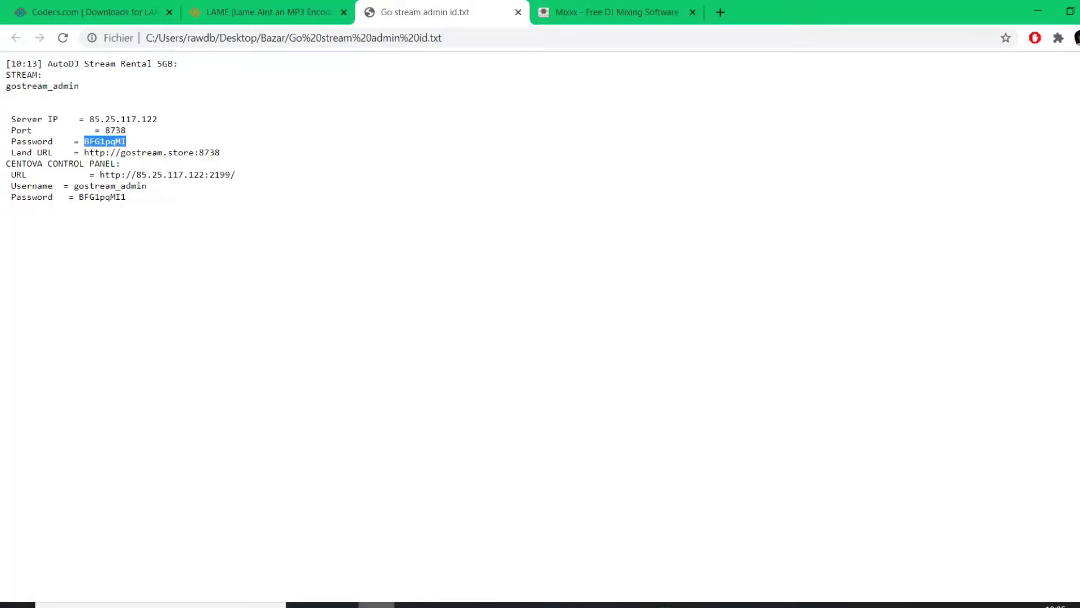
pyautogui.moveTo(85, 151); pyautogui.dragTo(217, 156)
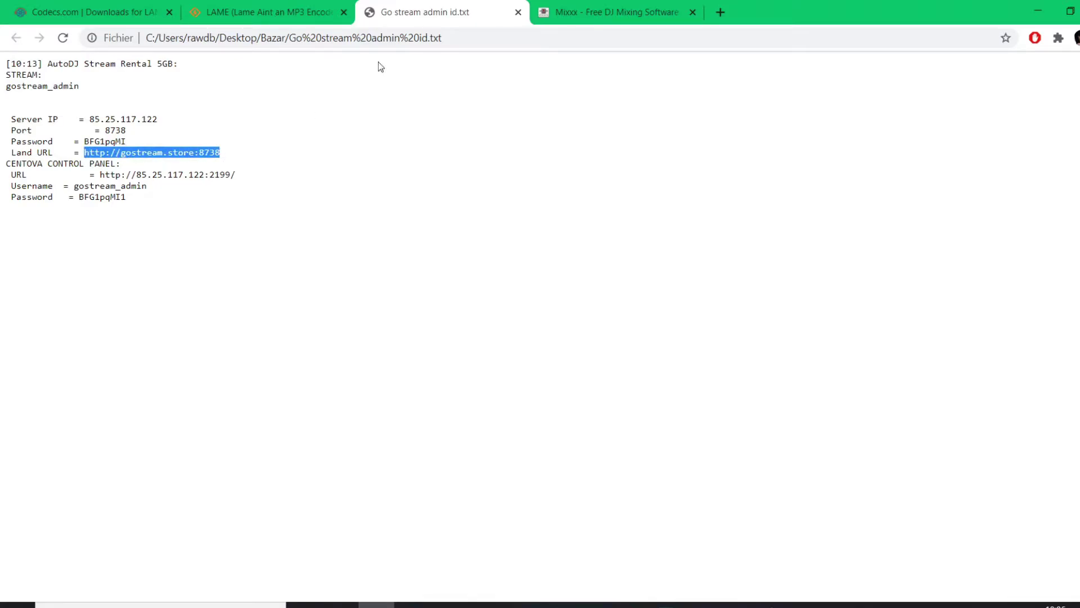
pyautogui.moveTo(152, 153); pyautogui.dragTo(707, 12)
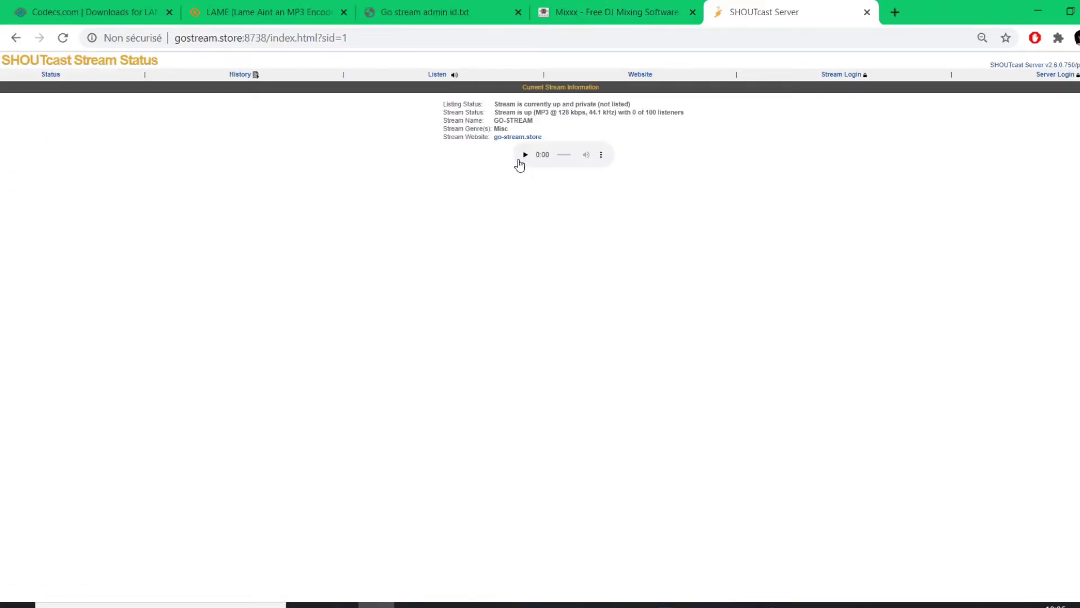
pyautogui.click(522, 158)
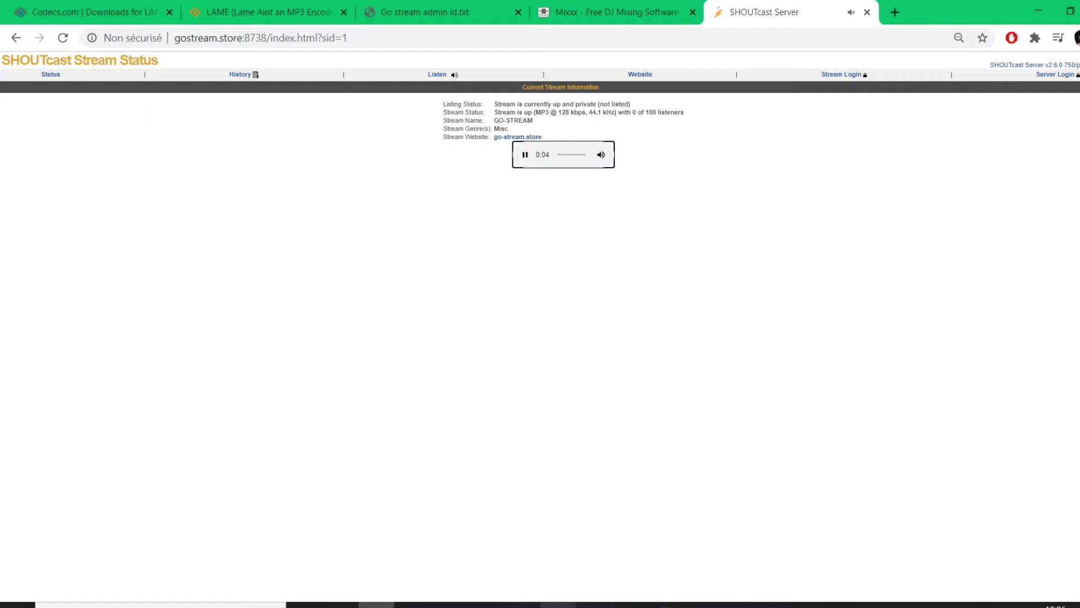
pyautogui.click(558, 604)
pyautogui.click(377, 605)
pyautogui.click(525, 155)
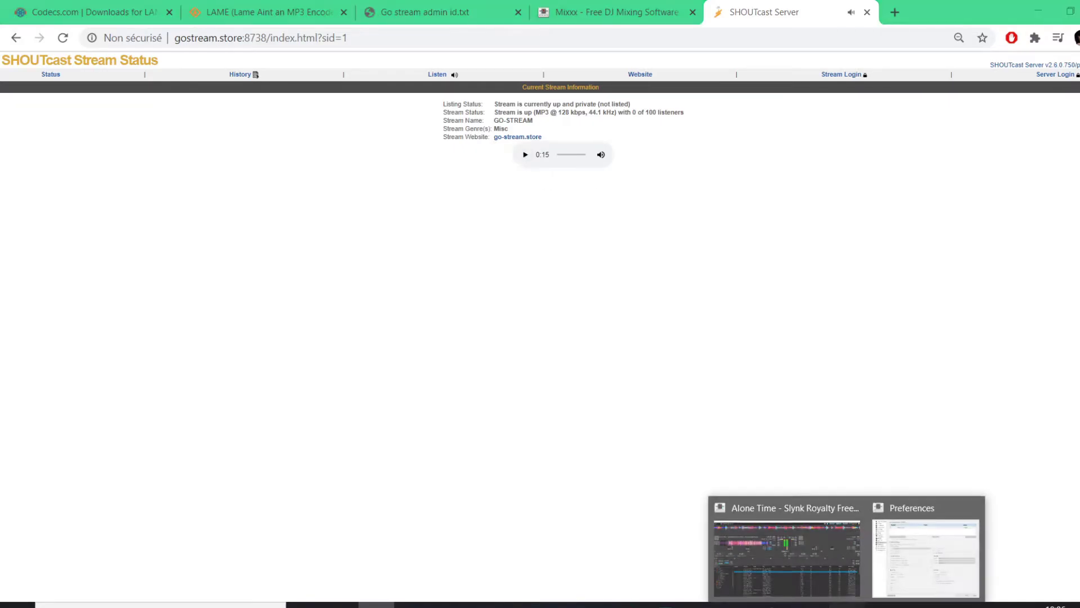
# Step: Bring the main Mixxx window back to the front with 'Alone Time' still playing
pyautogui.click(815, 564)
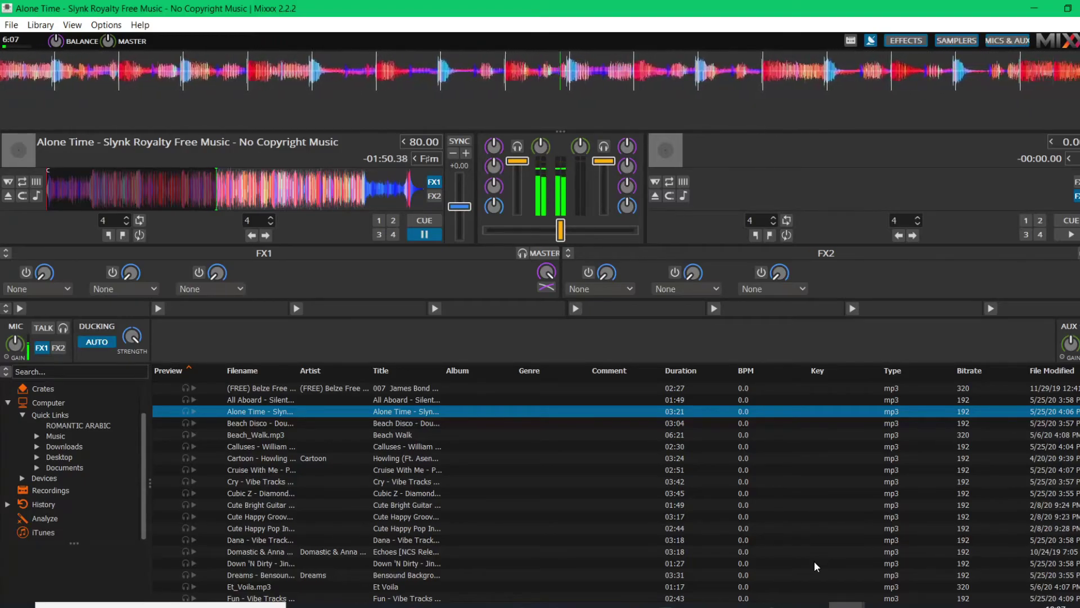
pyautogui.click(100, 26)
pyautogui.click(154, 109)
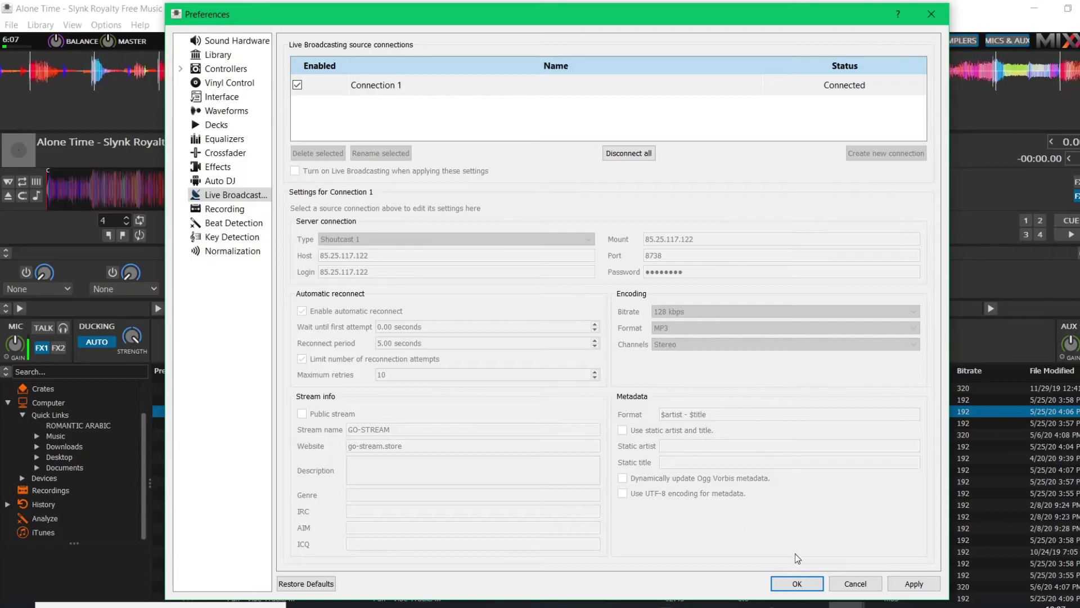
pyautogui.click(796, 584)
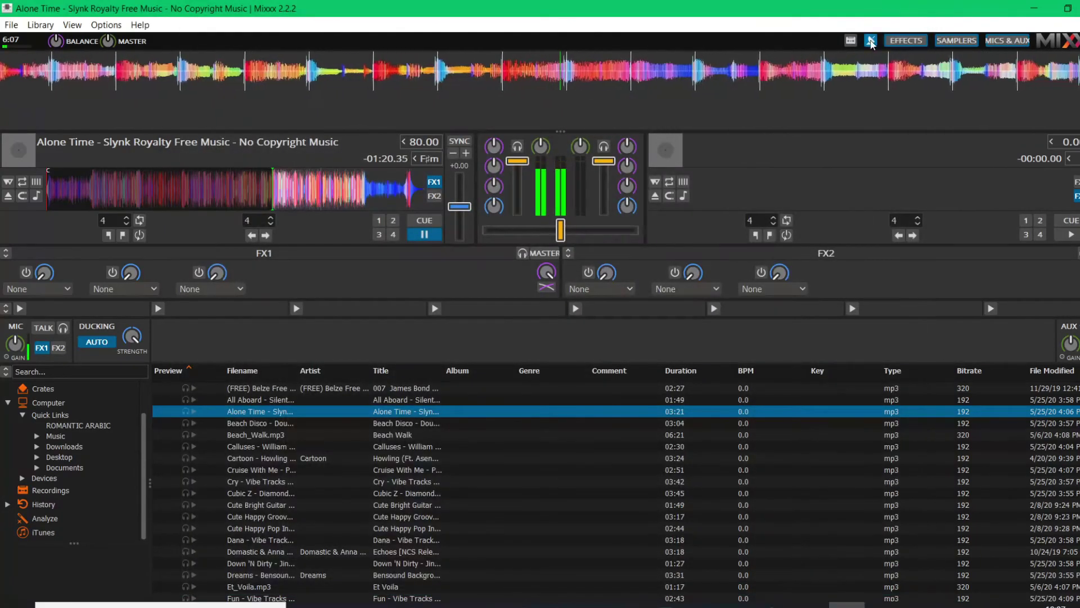